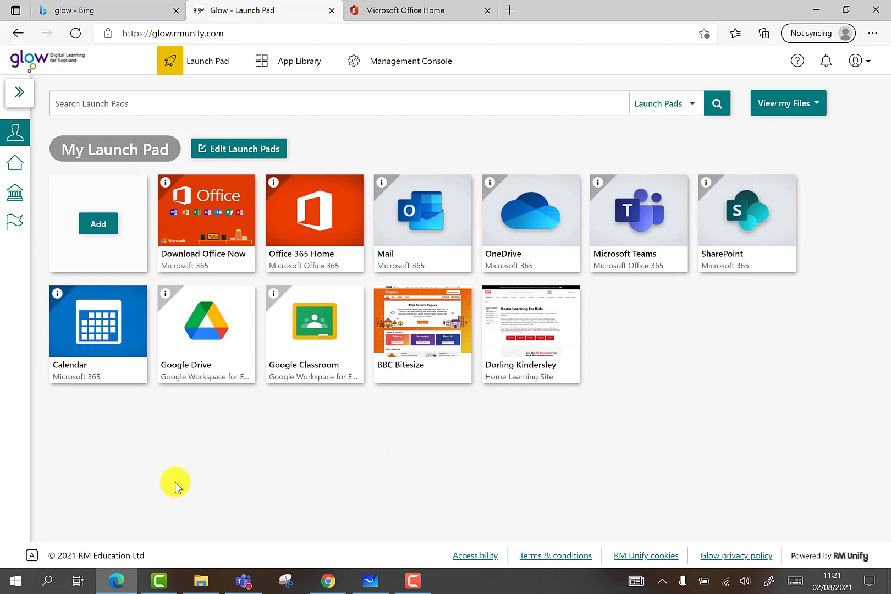
Search Windows for 'white' so Microsoft Whiteboard shows as the best match
click(48, 583)
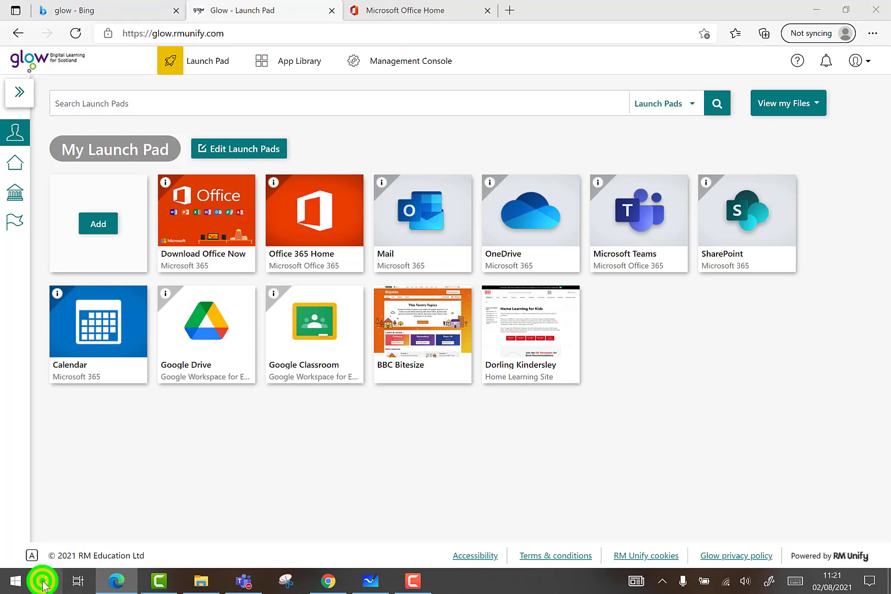
text(white)
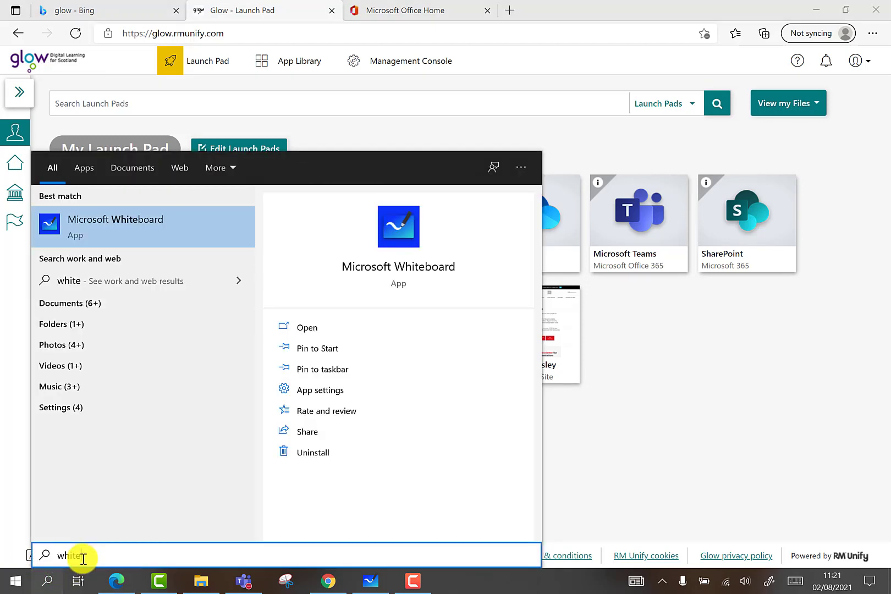
Launch Whiteboard and open the Office 365 Home tile from the Glow Launch Pad
click(306, 334)
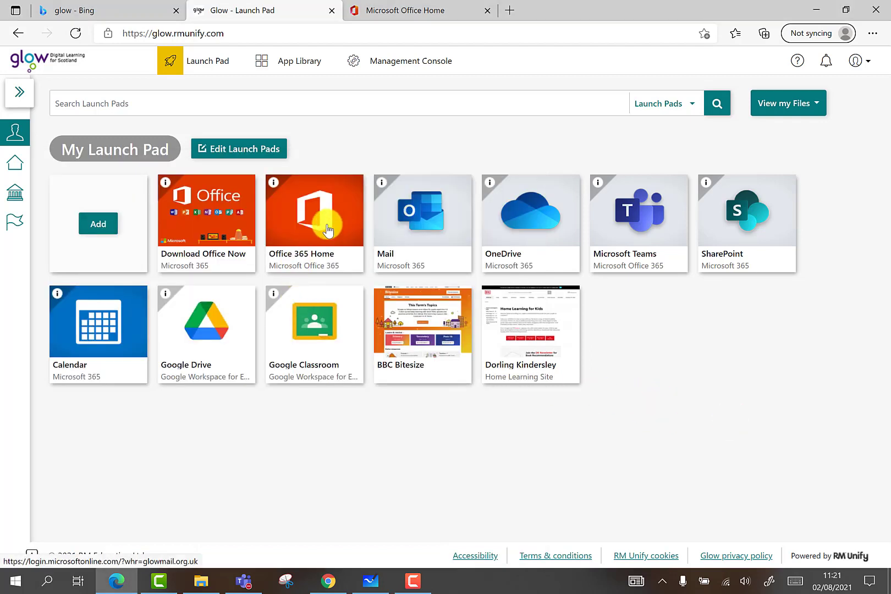
click(312, 211)
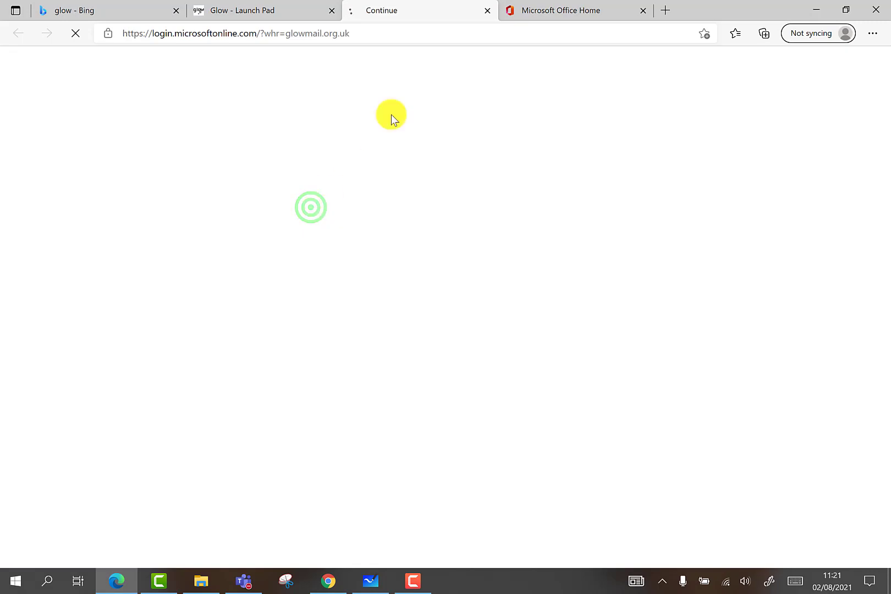
click(484, 10)
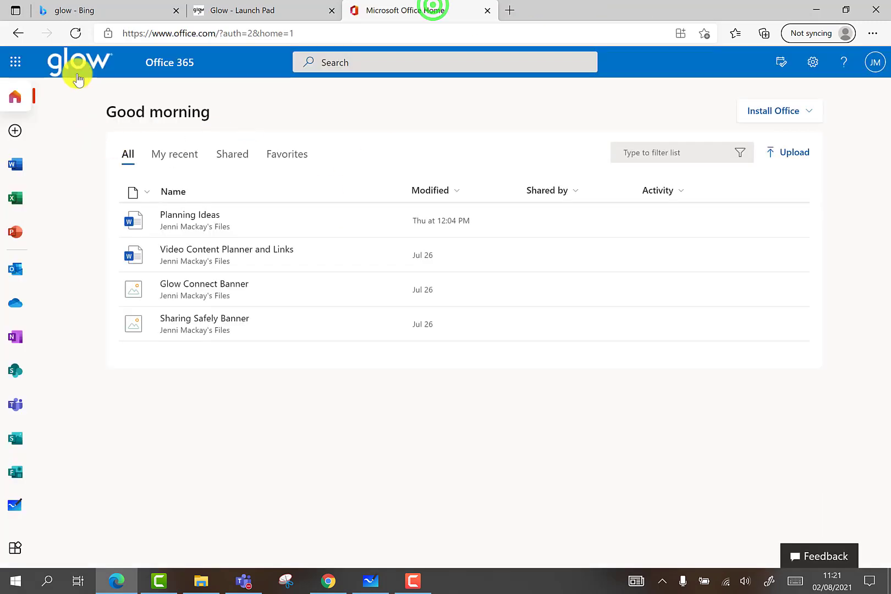
Open Whiteboard from the Office 365 app launcher's All apps list
click(16, 64)
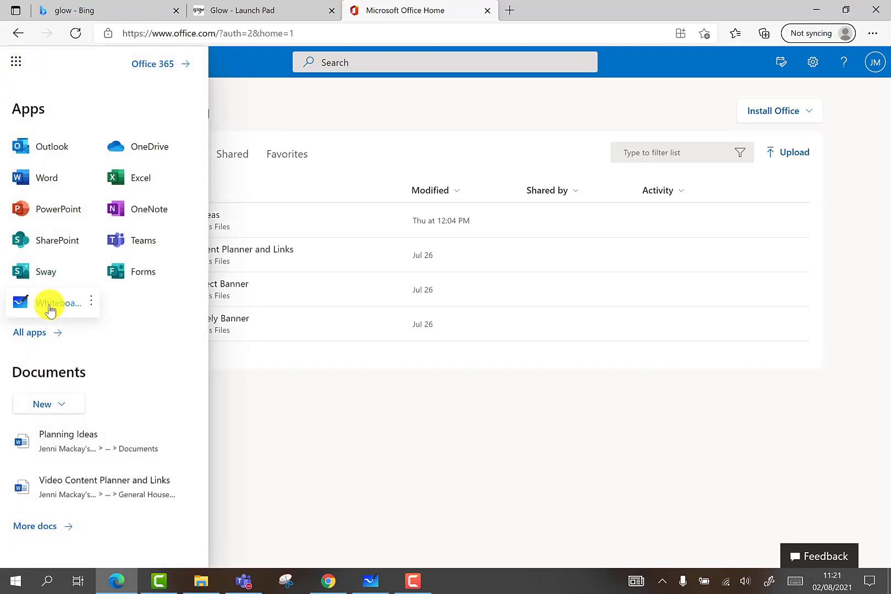
click(38, 338)
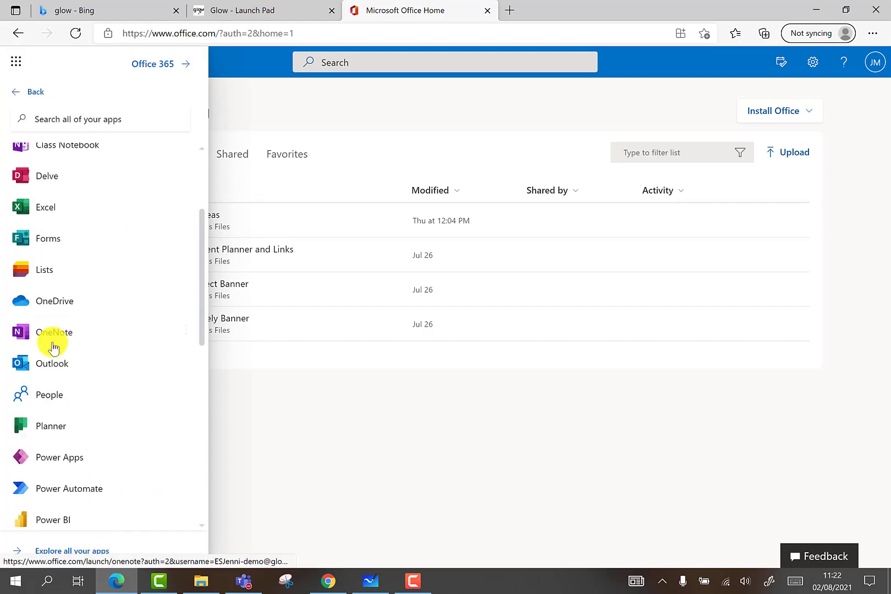
scroll(52, 346, down, 9)
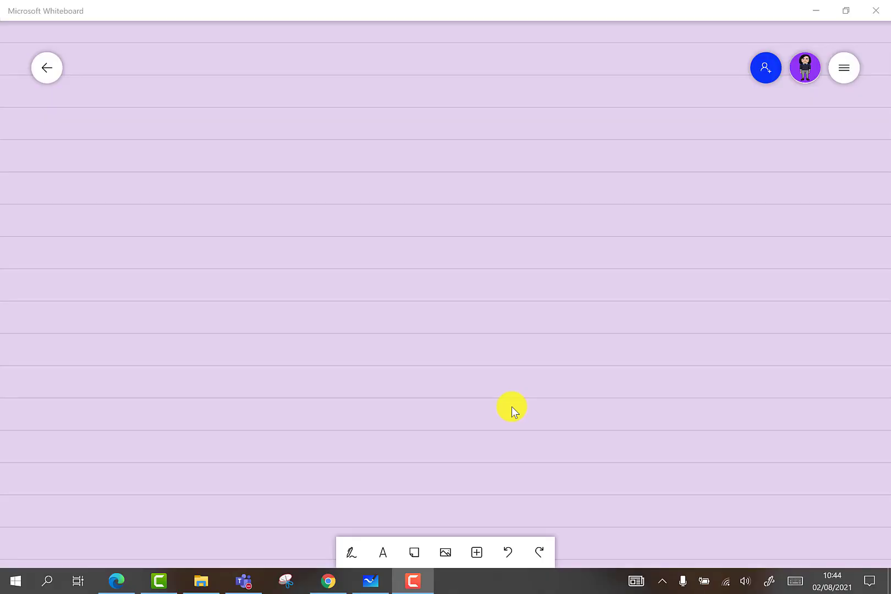
Search for the colleague under Invite someone and add them to the invite list
click(764, 70)
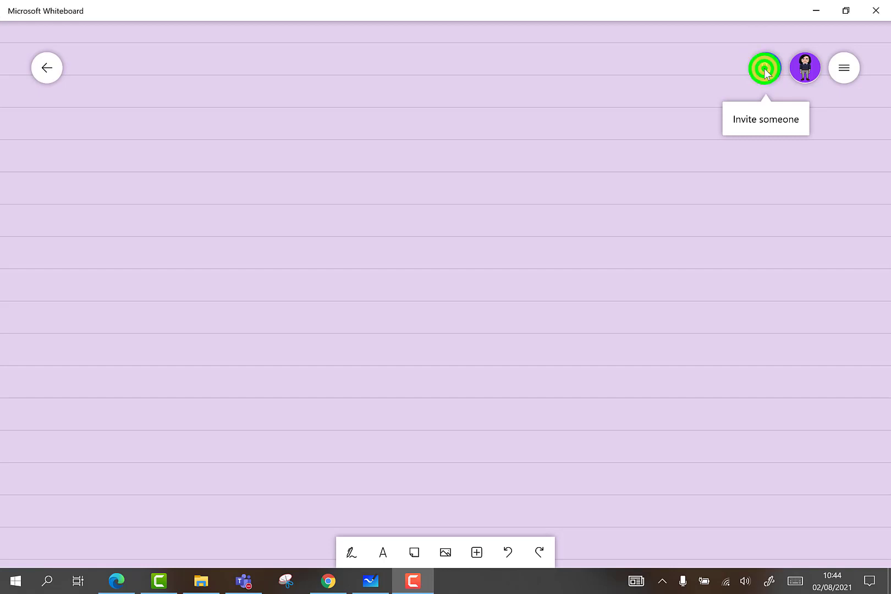
click(763, 72)
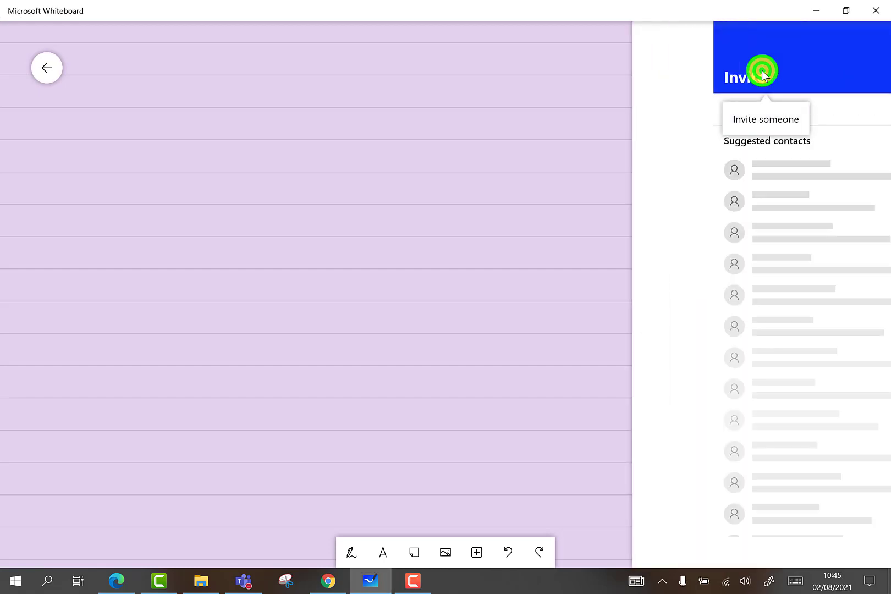
text(esje)
click(662, 165)
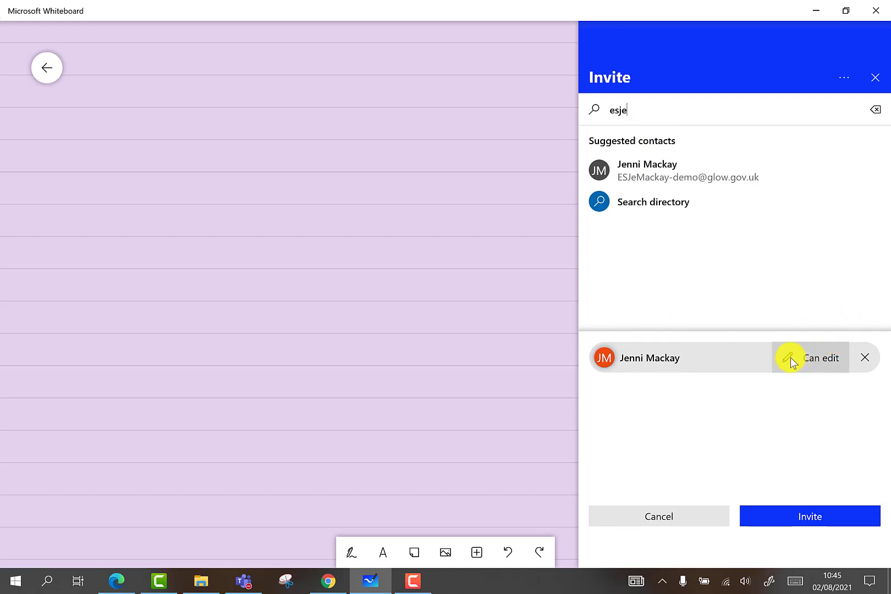
Switch the invitee's permission to Read-only, then back to Can edit
click(818, 363)
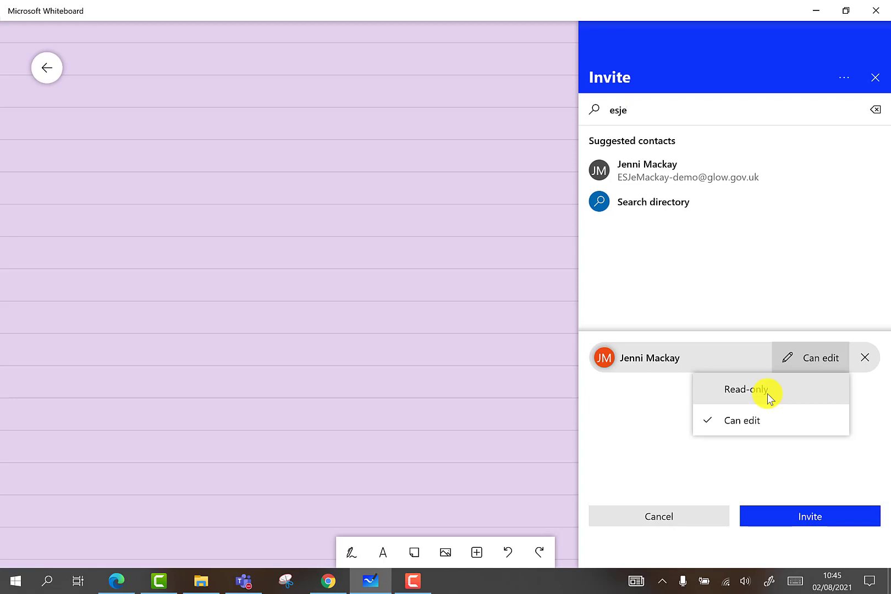
click(769, 398)
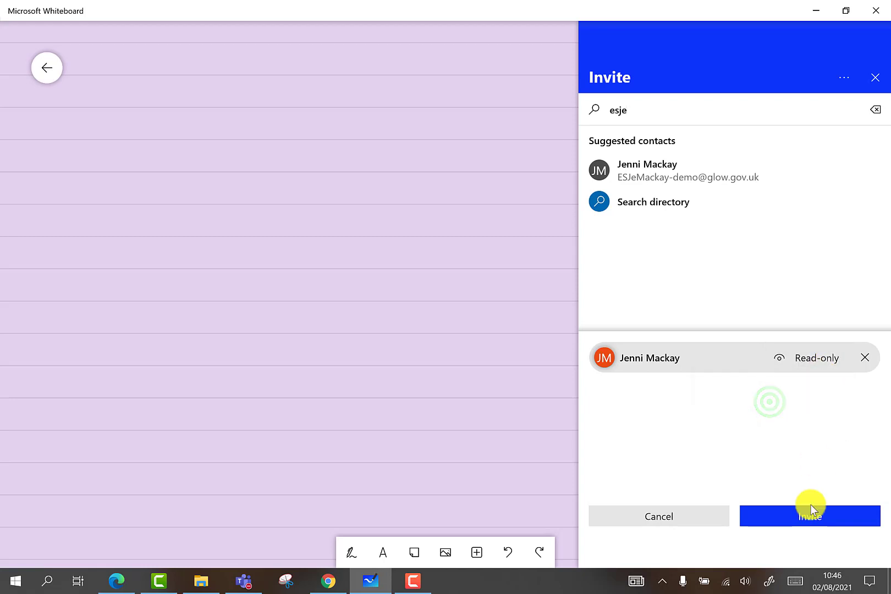
click(804, 358)
click(758, 422)
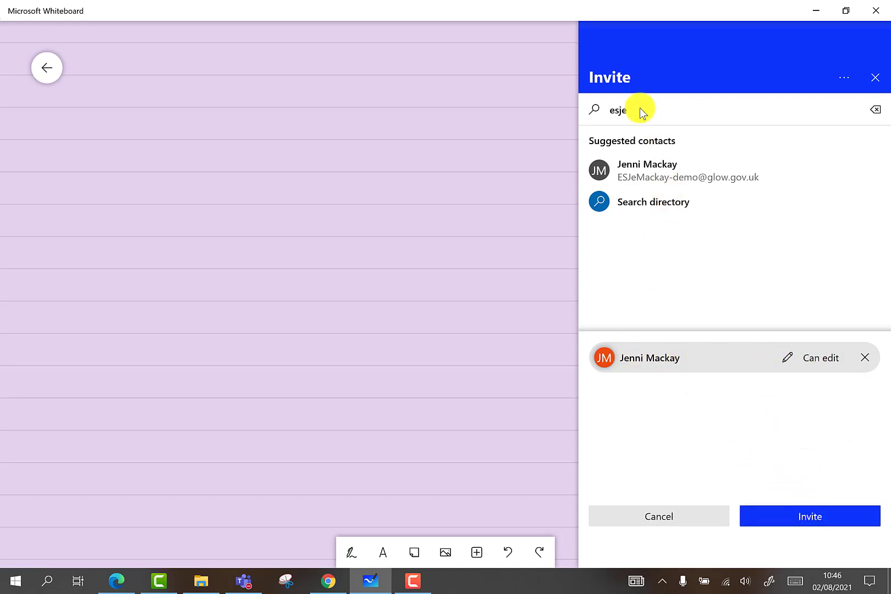
Send the invitation and check the colleague appears in the participants list
click(792, 518)
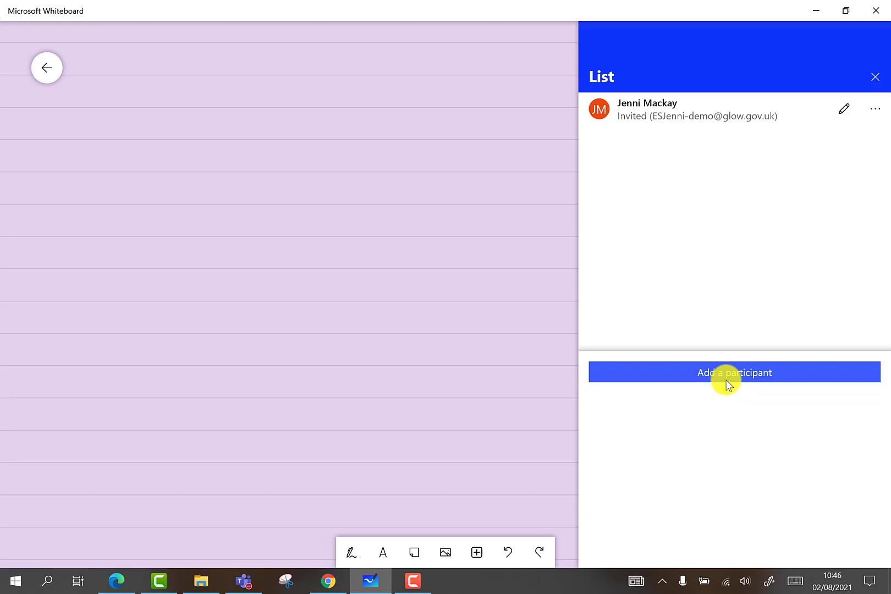
click(875, 77)
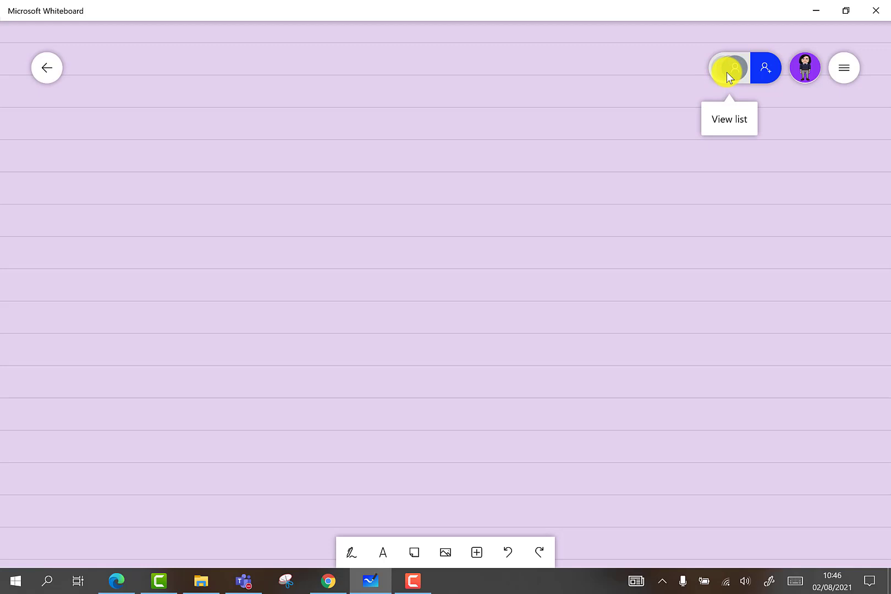
click(727, 72)
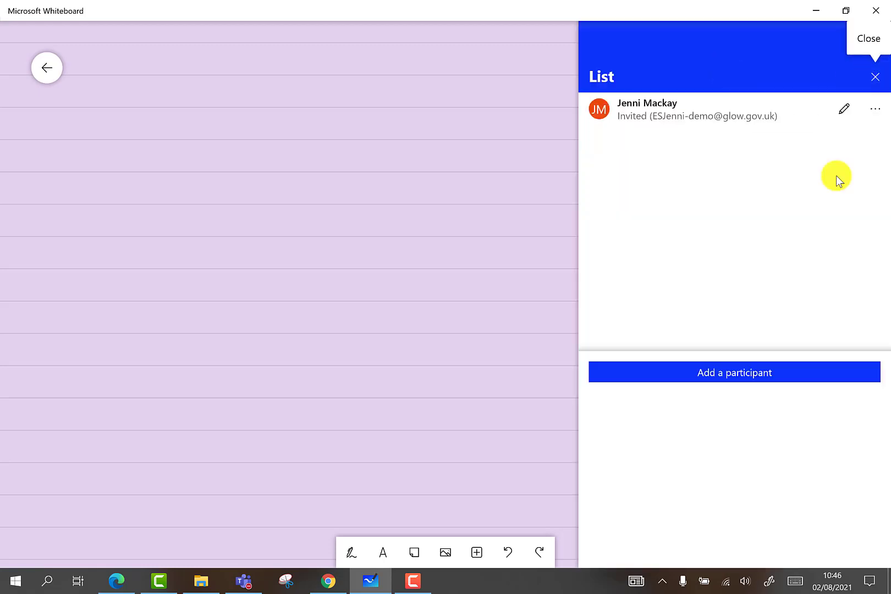
click(875, 77)
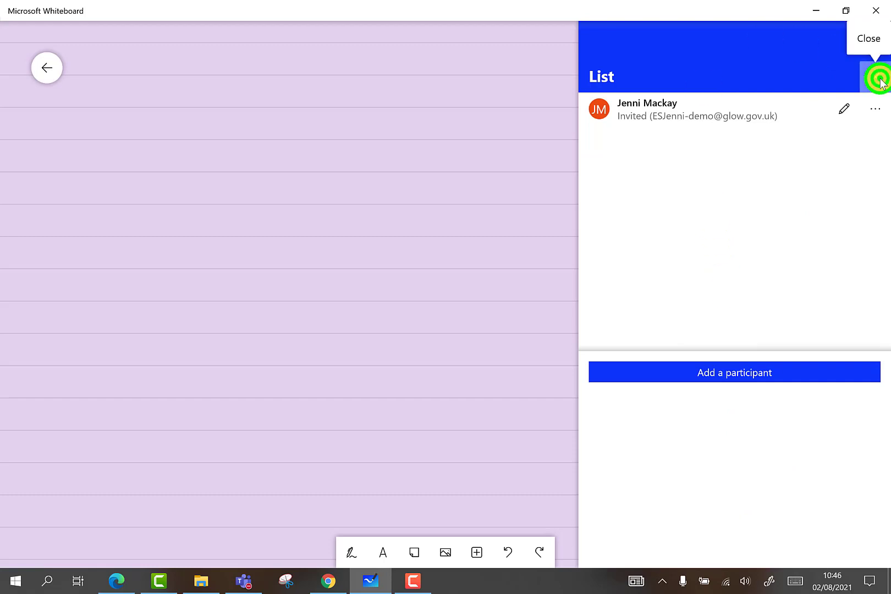
click(375, 554)
Paste the title, open the Jot Down board, handwrite '1. Beebots', and switch to the desktop app
text(Jot Down Your Ideas for Developing Technologies in our Classroom)
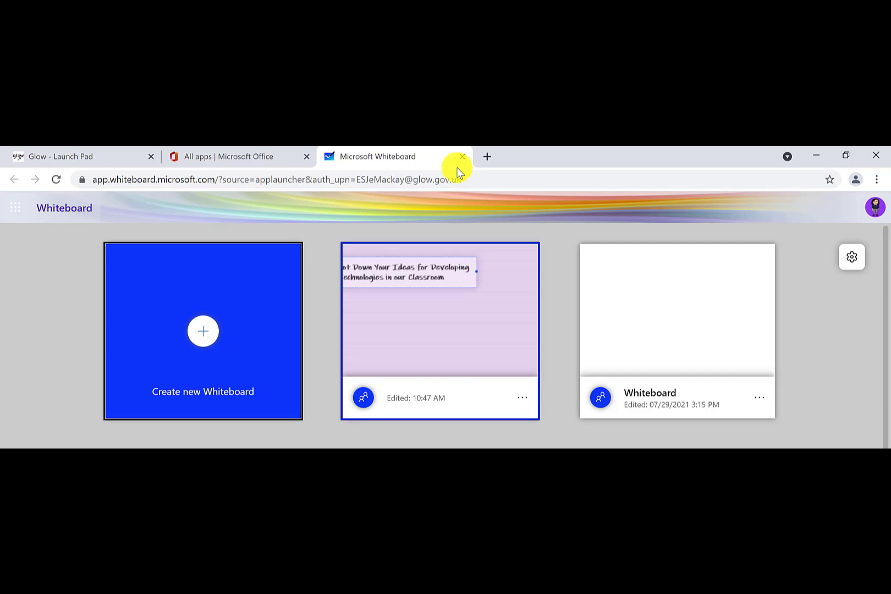
key(Return)
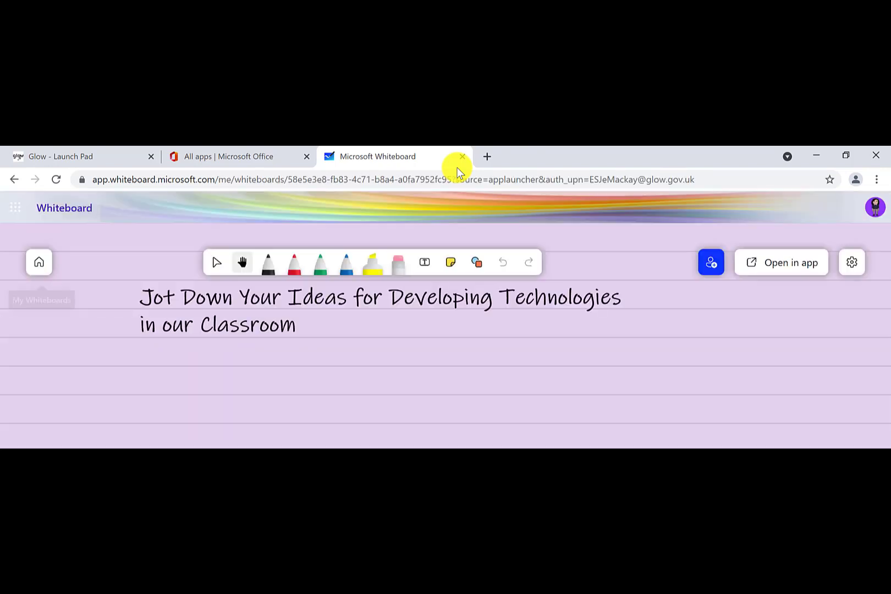
drag(137, 392, 135, 424)
click(149, 417)
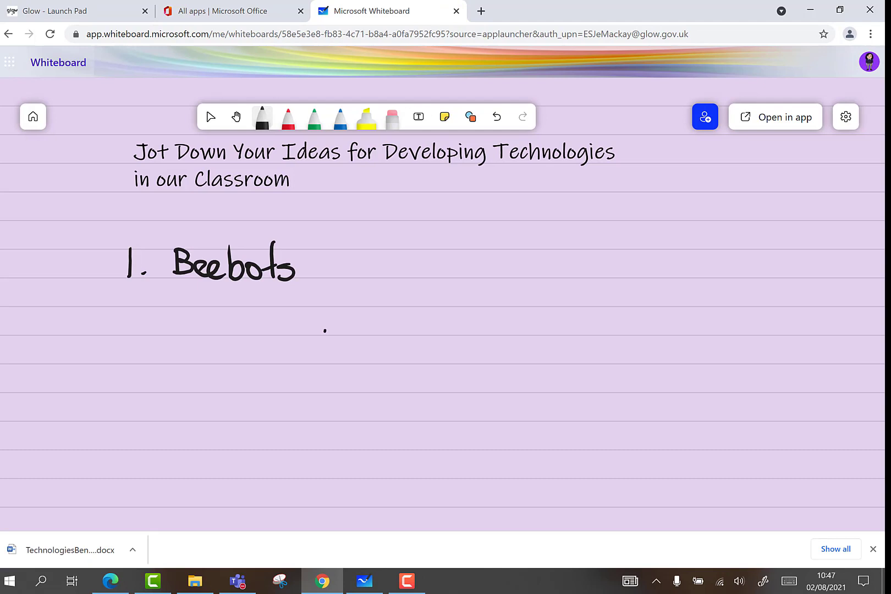
click(365, 581)
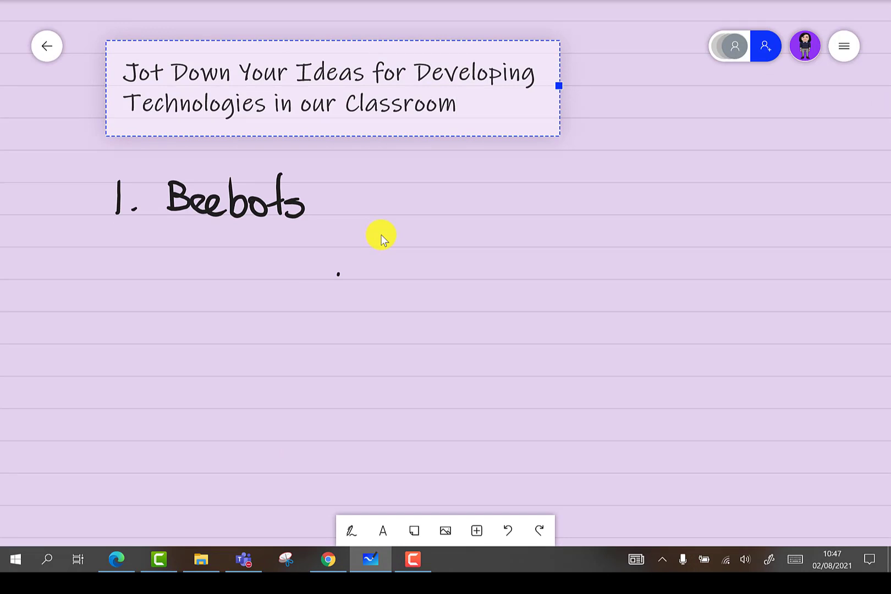
Erase the handwritten '1. Beebots' ink, leaving only the typed title
click(380, 235)
click(430, 530)
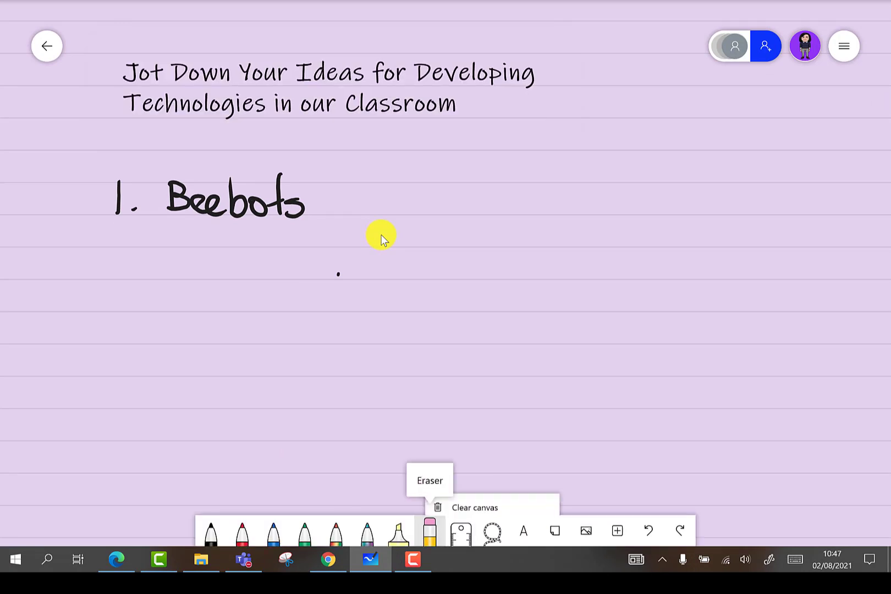
mouse_move(249, 190)
mouse_down()
mouse_move(297, 208)
mouse_move(226, 241)
mouse_move(124, 200)
mouse_up()
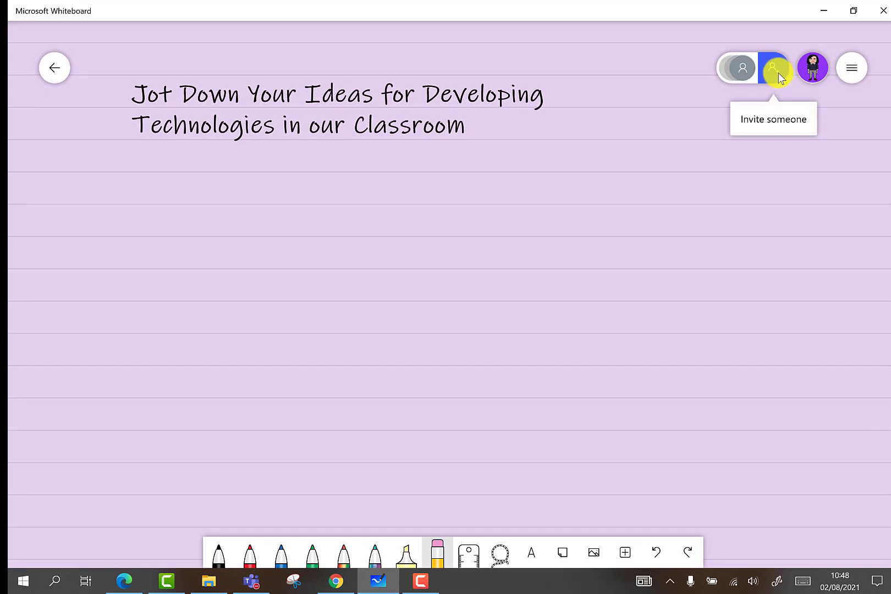
Regenerate the board's web sharing link by toggling it off and back on
click(777, 75)
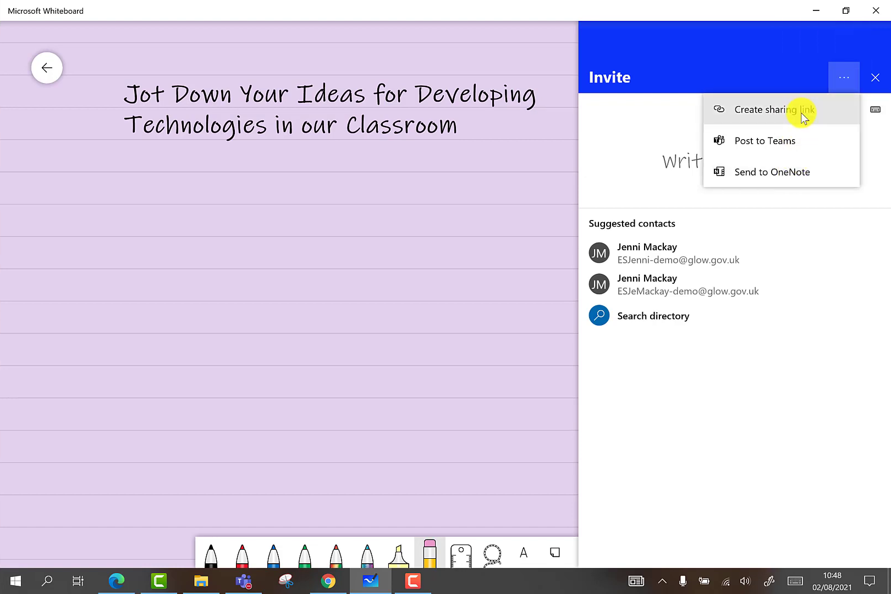
click(803, 117)
click(868, 115)
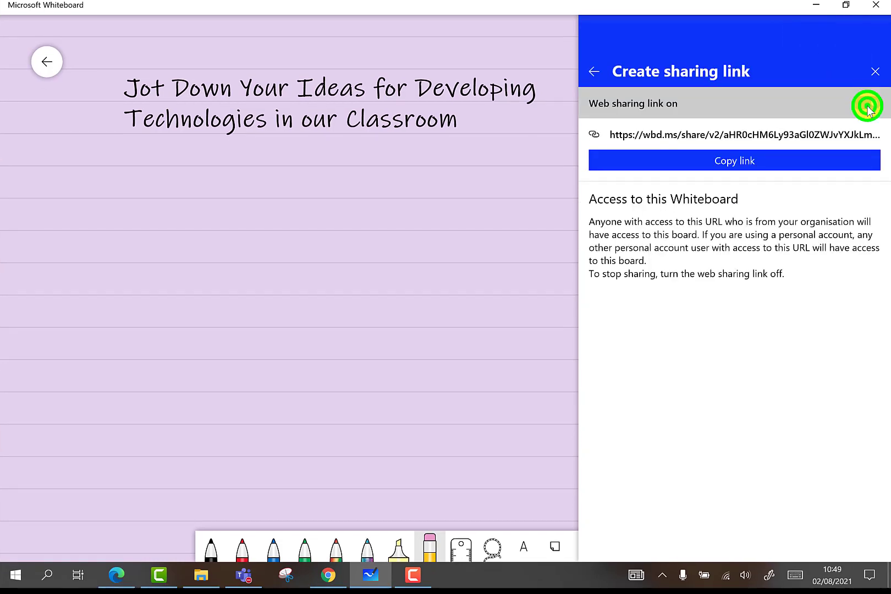
click(867, 106)
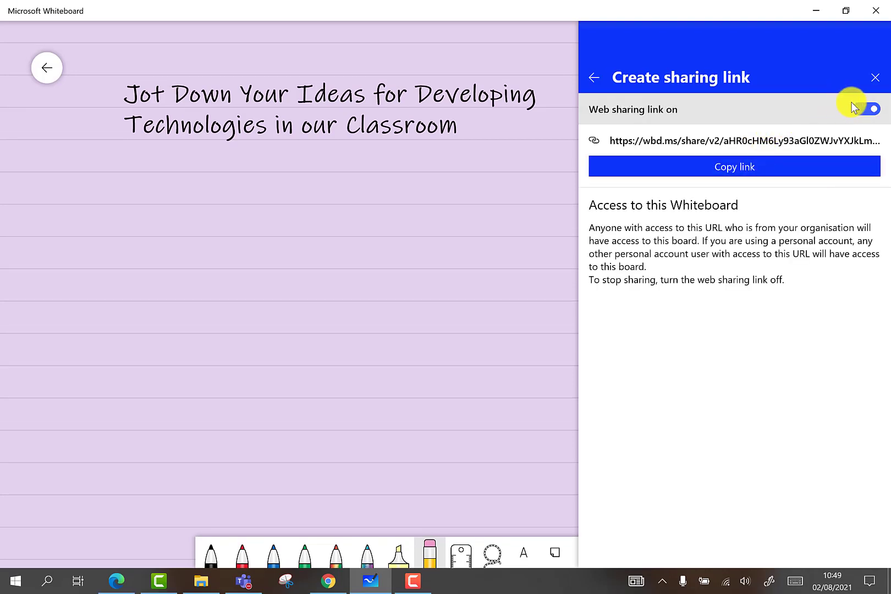
click(832, 76)
click(845, 66)
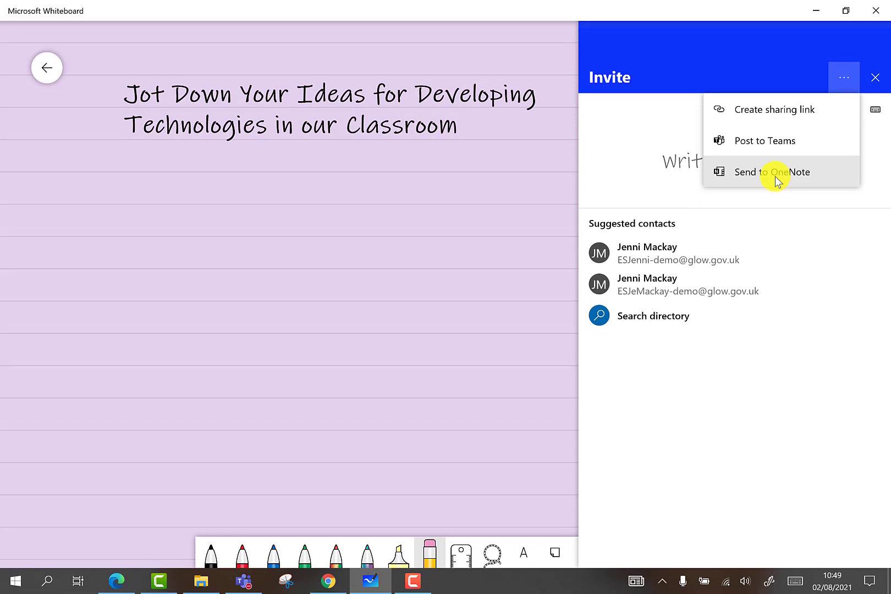
Look at the Send to OneNote option, then back out and close the sharing options
click(775, 176)
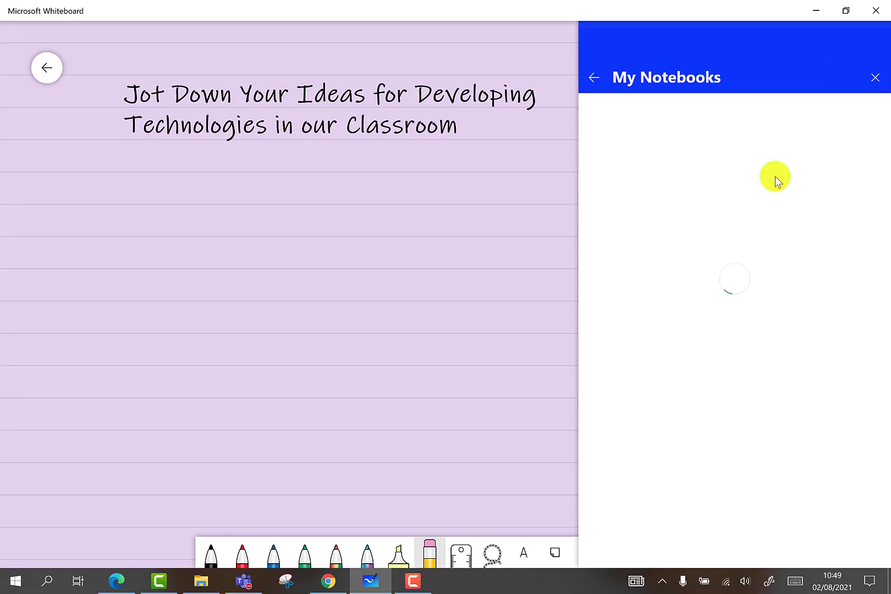
click(600, 79)
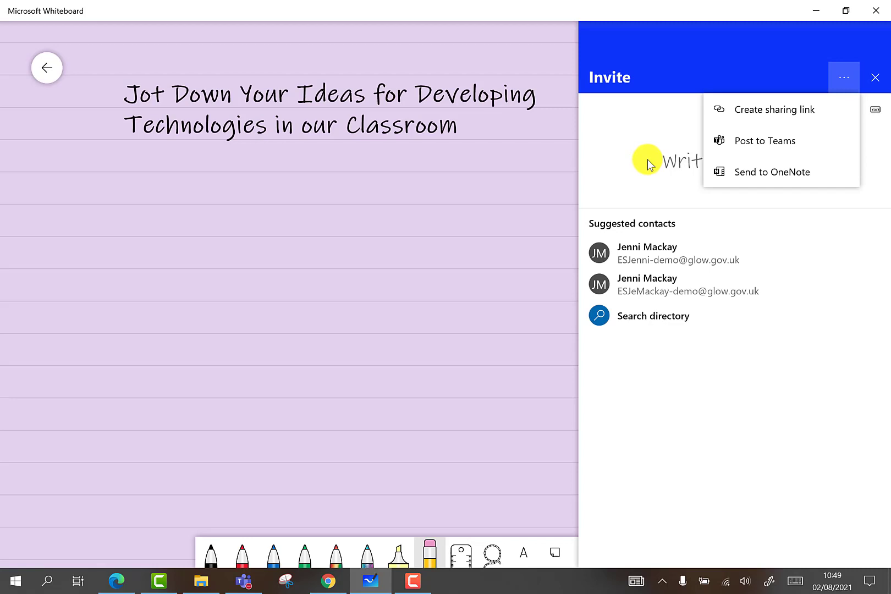
key(Escape)
key(Escape)
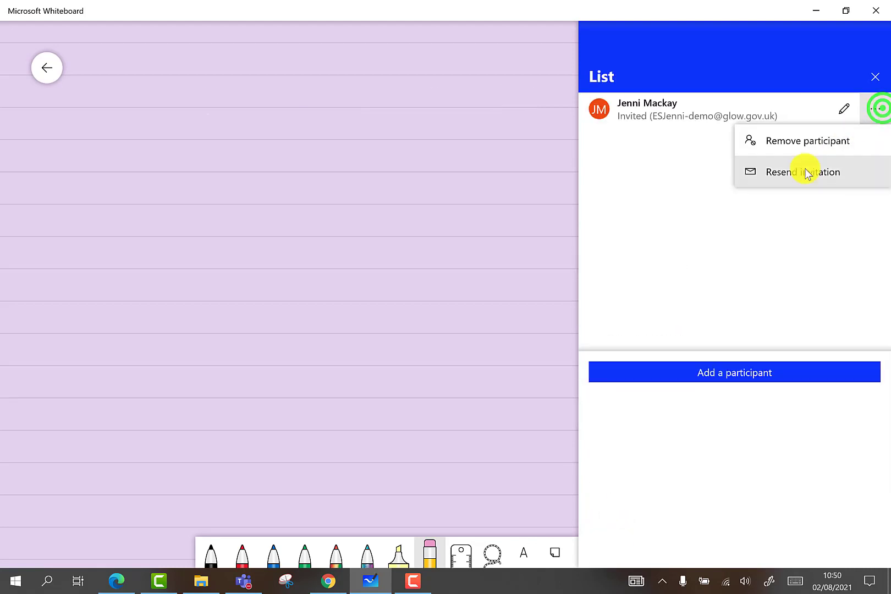
Remove the invited colleague, turn the web sharing link off, and close the sharing panel
click(817, 137)
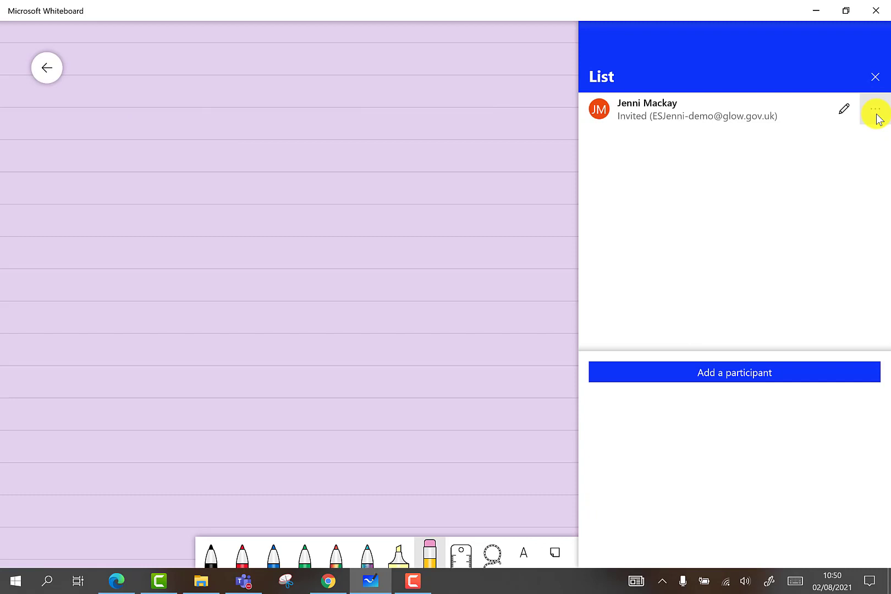
click(874, 76)
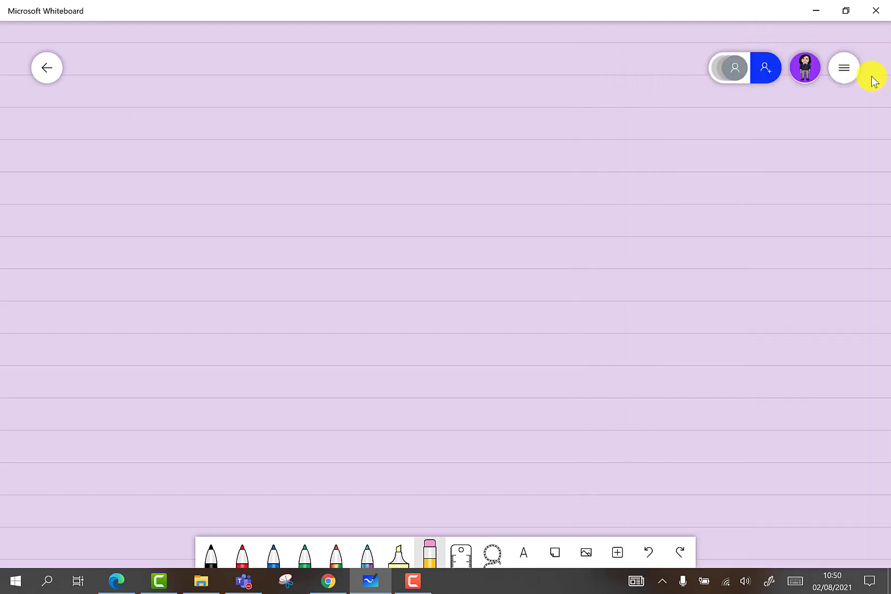
click(768, 67)
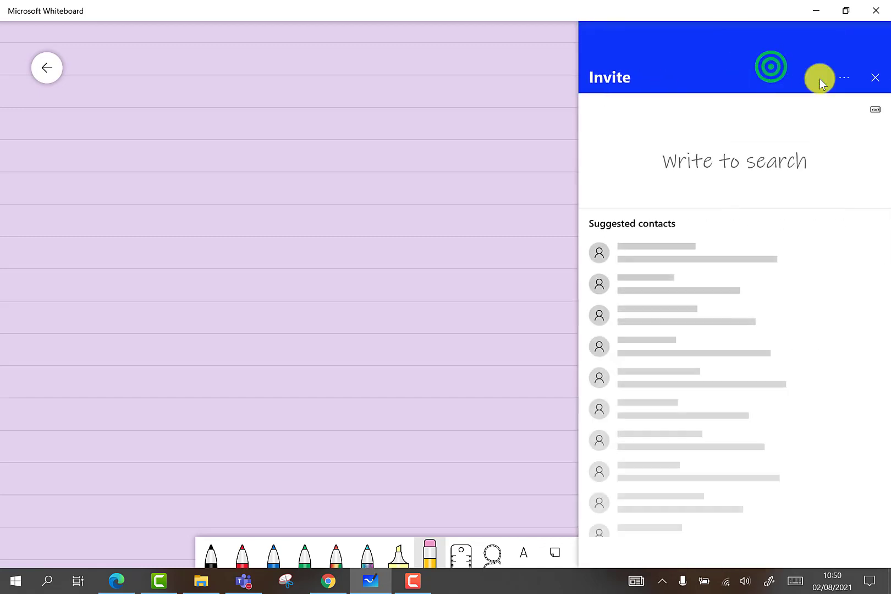
click(819, 78)
click(867, 109)
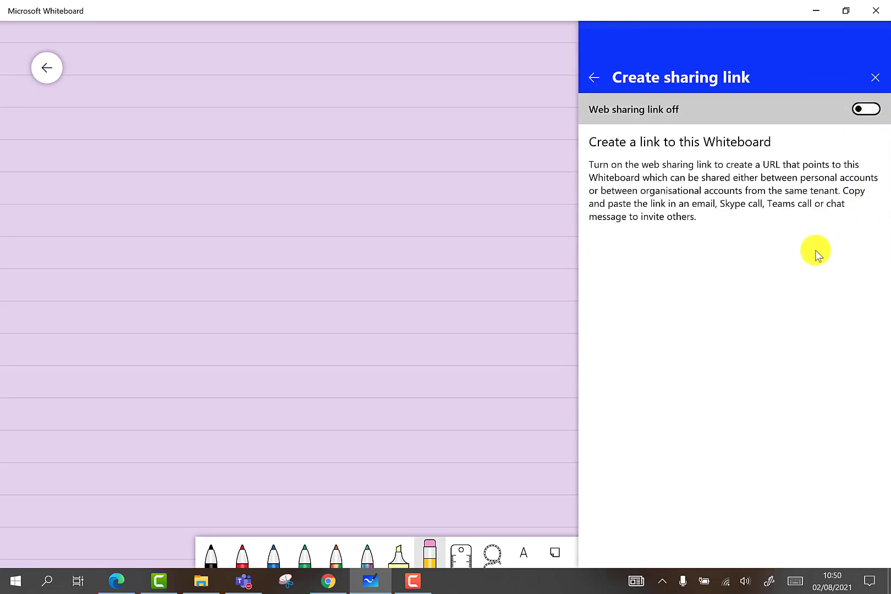
click(865, 109)
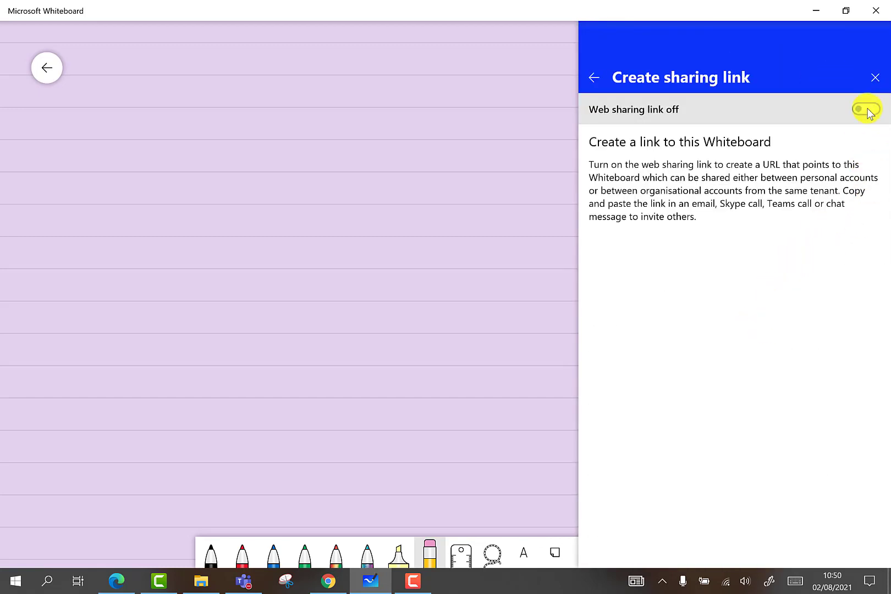
click(594, 78)
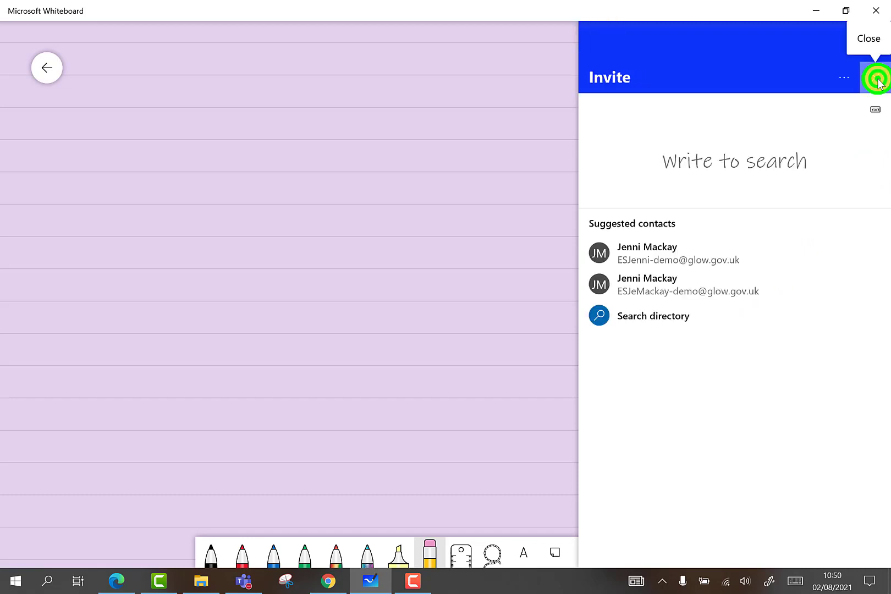
click(875, 78)
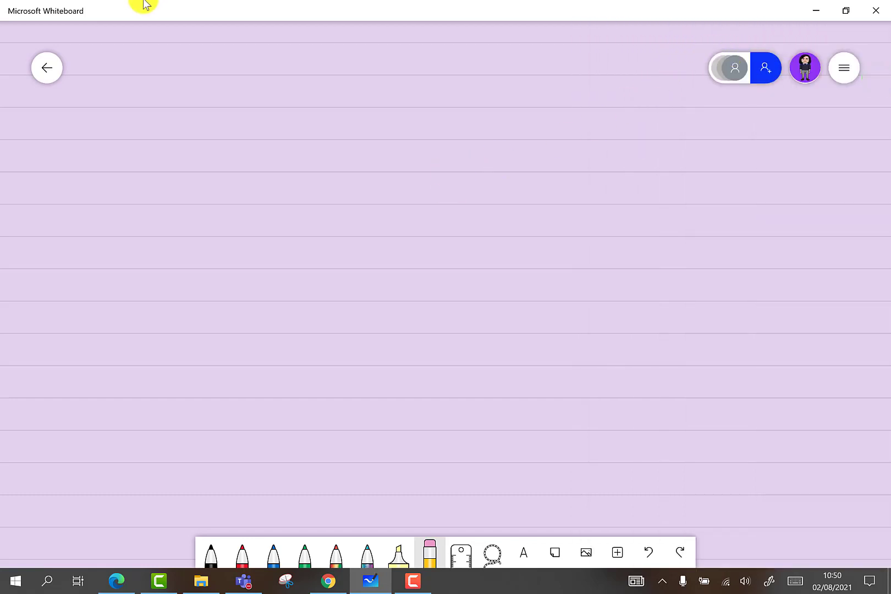